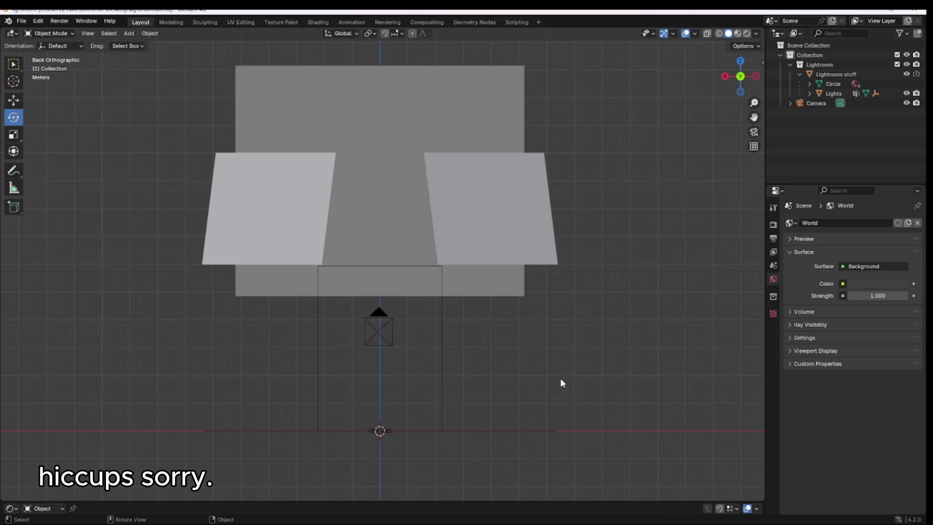
# Switch from Blender to Roblox Studio, where the sword-fight place is open.
pyautogui.click(603, 519)
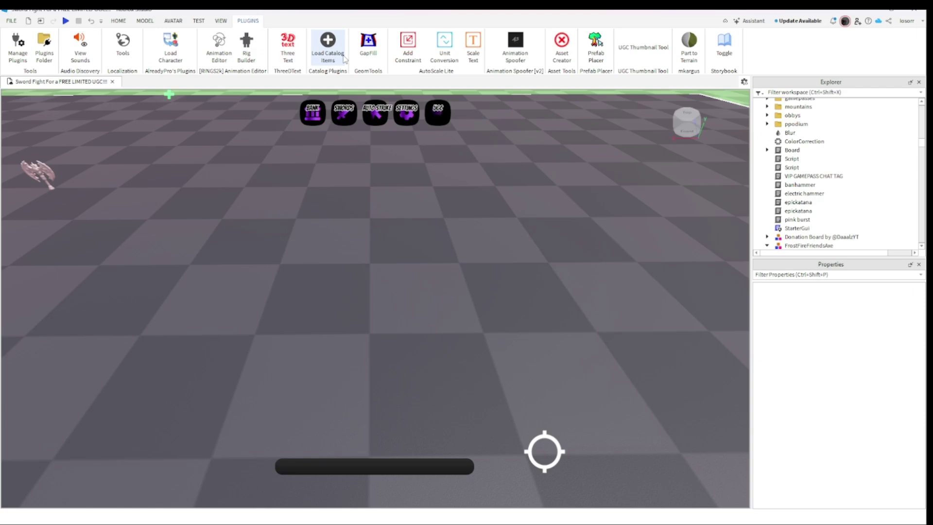
# In the Load Character plugin, enter the chosen user's username, correcting a typo.
pyautogui.click(171, 46)
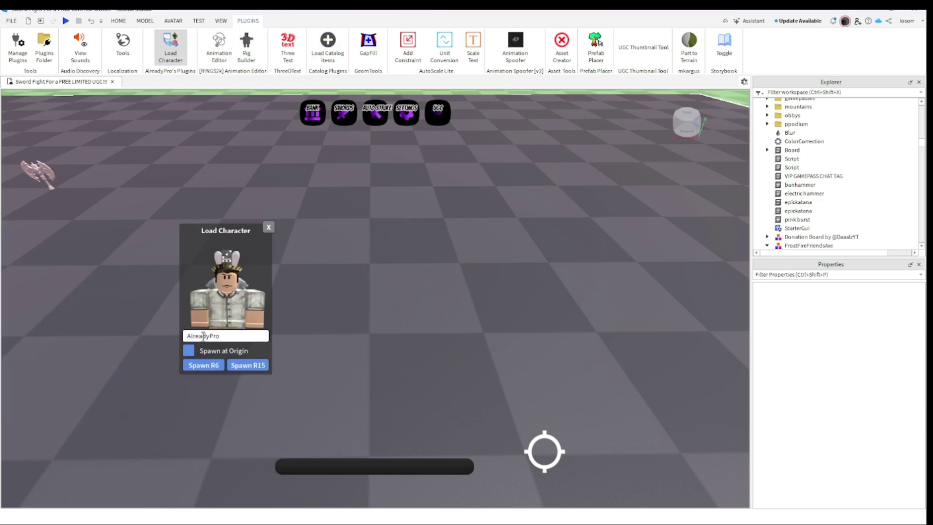
pyautogui.doubleClick(203, 336)
pyautogui.write('iosorr')
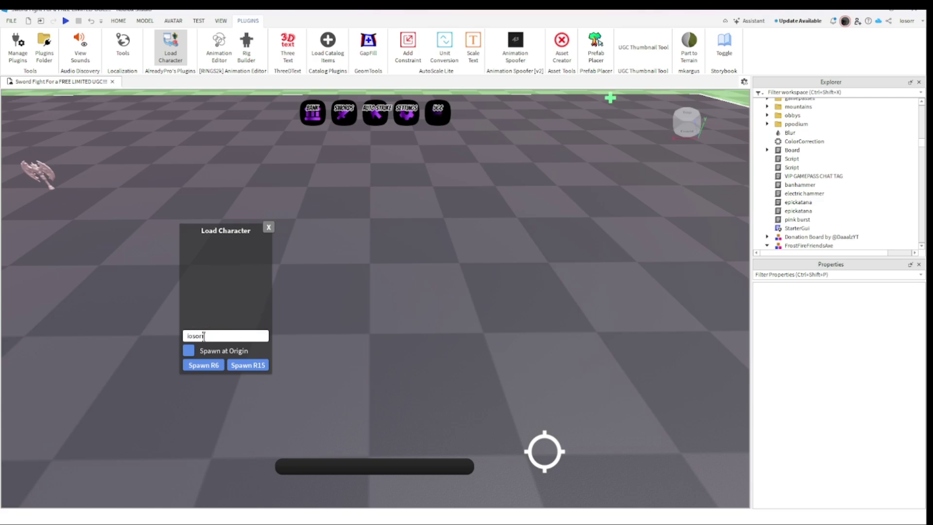
pyautogui.press('BackSpace')
pyautogui.press('BackSpace')
pyautogui.write('n')
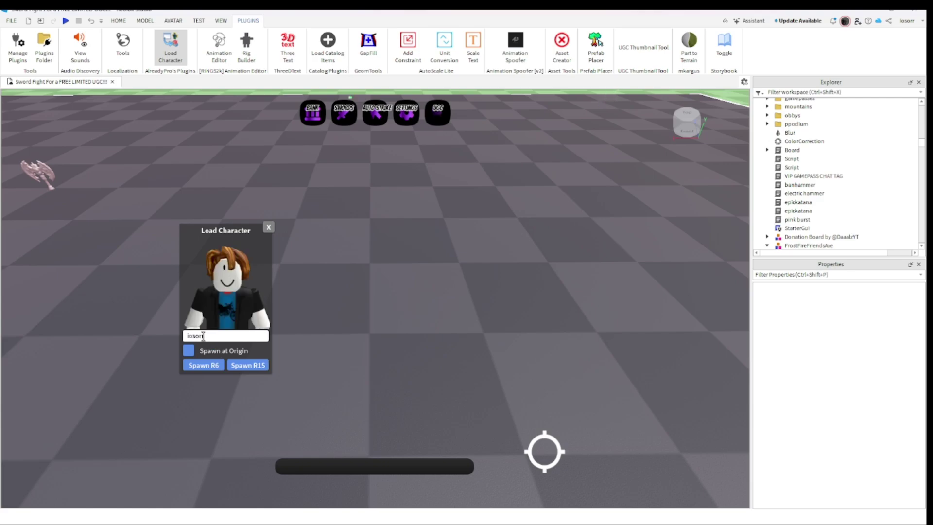
pyautogui.doubleClick(203, 336)
pyautogui.write('iosori')
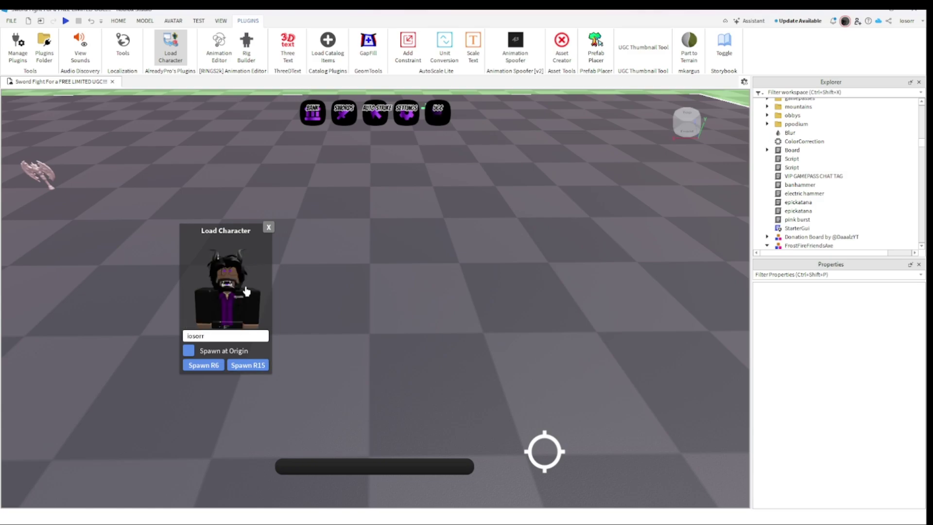
# Spawn the avatar as an R15 character, close the plugin and nudge the model slightly.
pyautogui.click(252, 366)
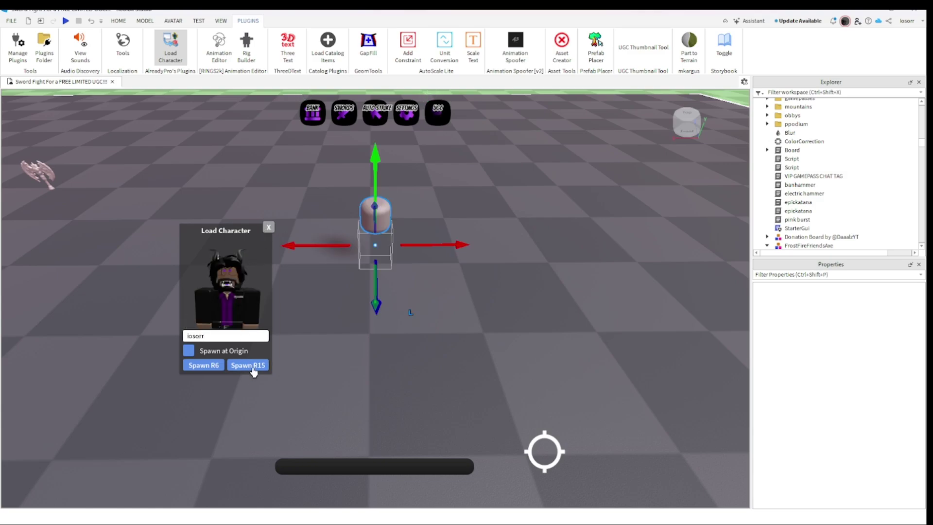
pyautogui.click(267, 227)
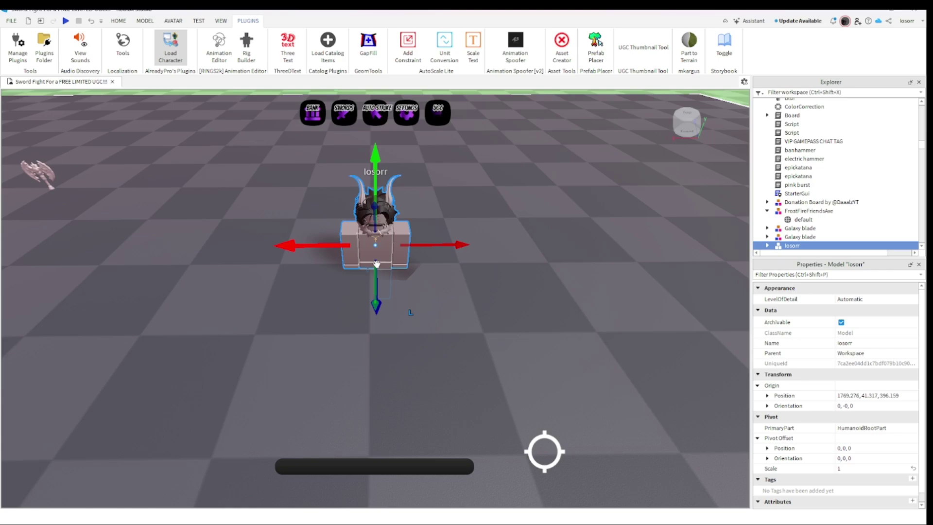
pyautogui.moveTo(373, 320); pyautogui.dragTo(386, 313)
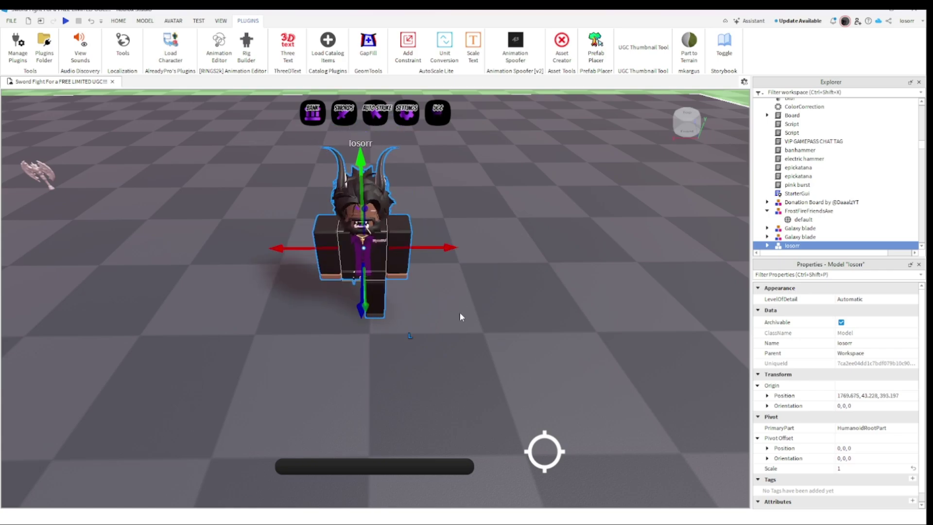
pyautogui.scroll(2, 460, 312)
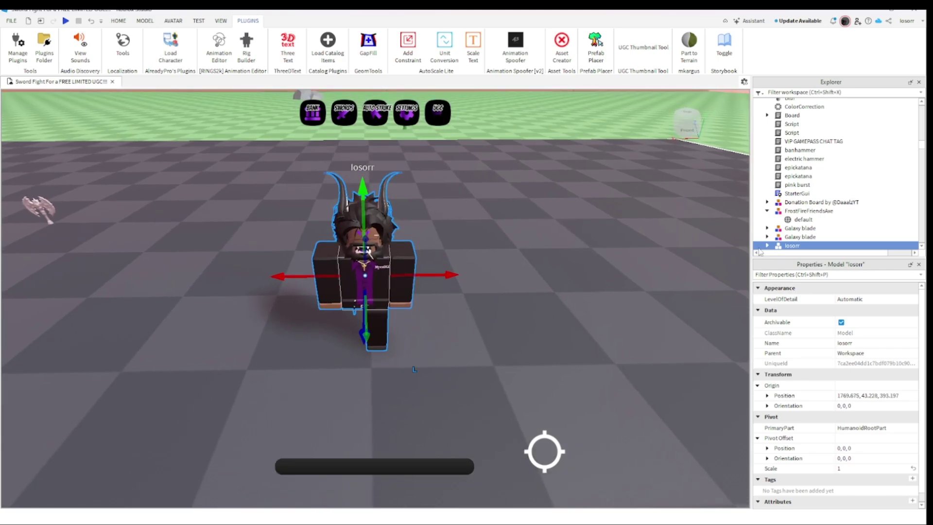
pyautogui.scroll(-3, 826, 219)
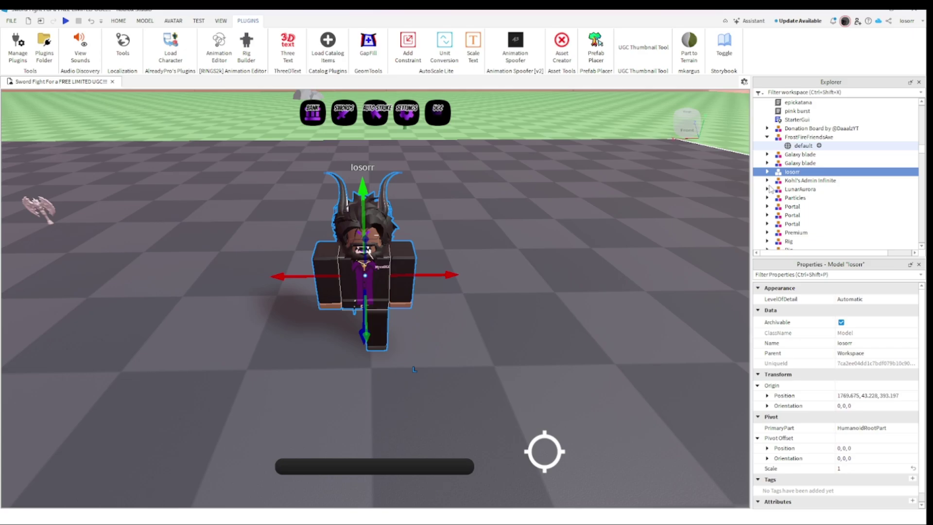
# Export the avatar model as an OBJ file named 'dkawhdkahwdka' into the ROBLOX documents folder.
pyautogui.rightClick(782, 173)
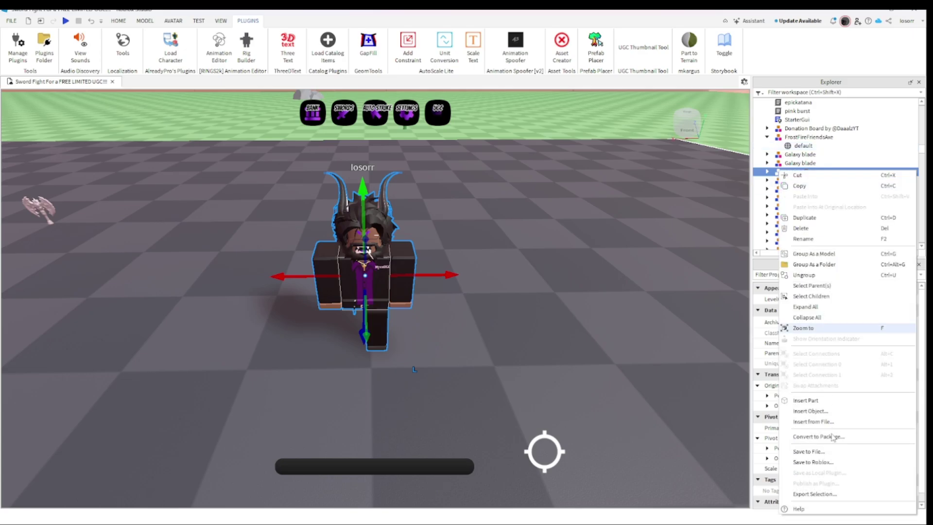
pyautogui.click(824, 495)
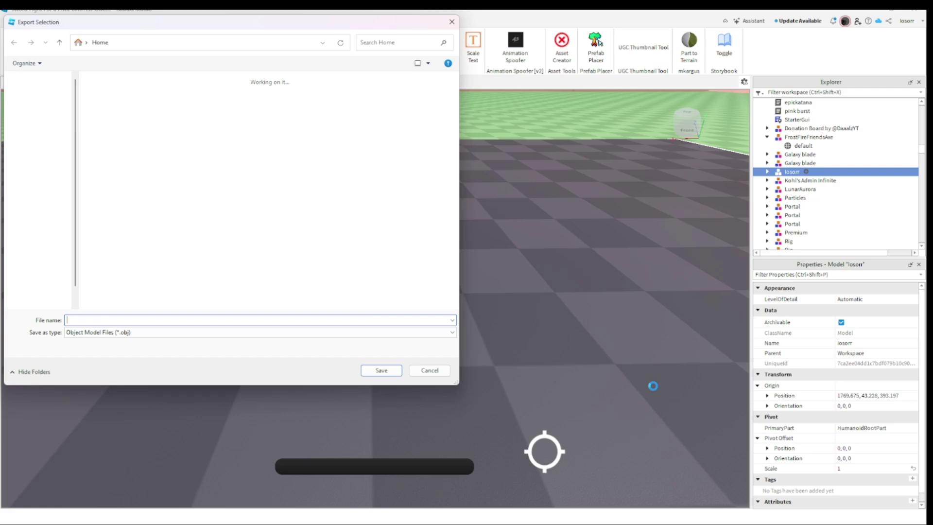
pyautogui.write('dkawhdkahwdka')
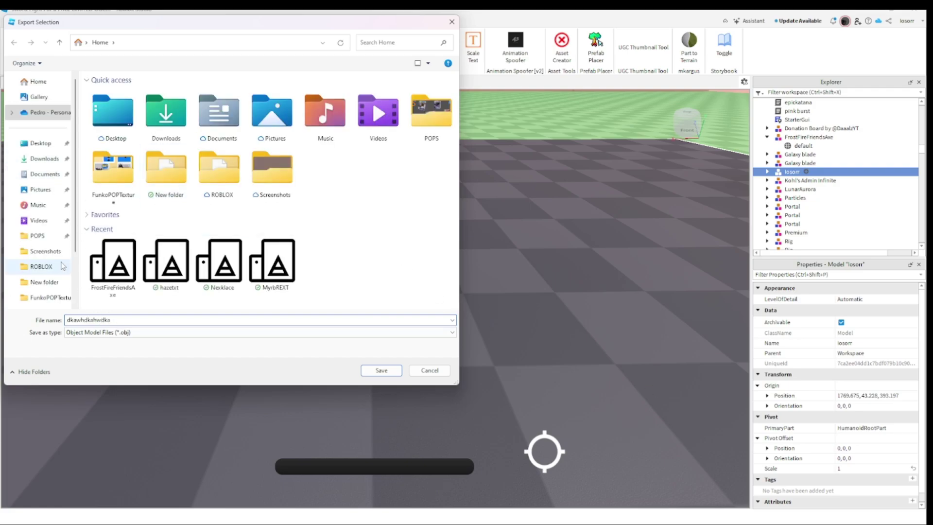
pyautogui.click(48, 270)
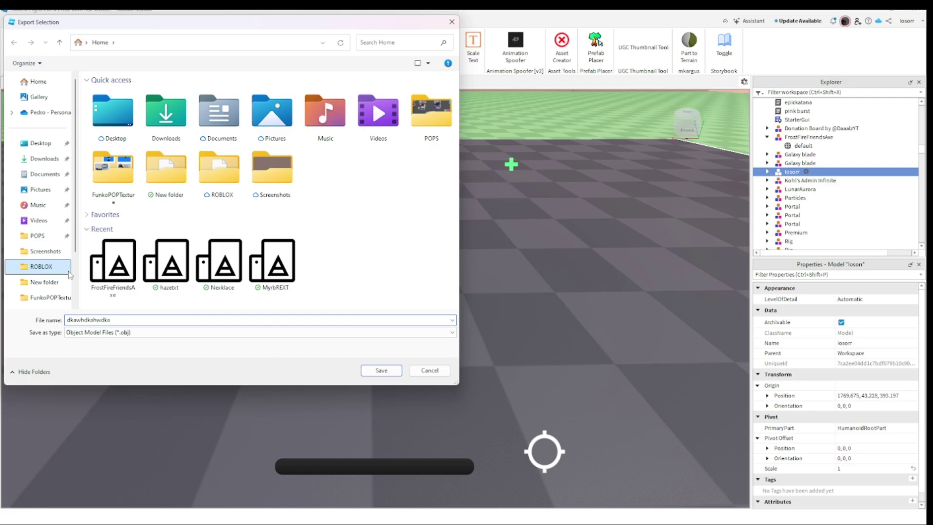
pyautogui.click(379, 372)
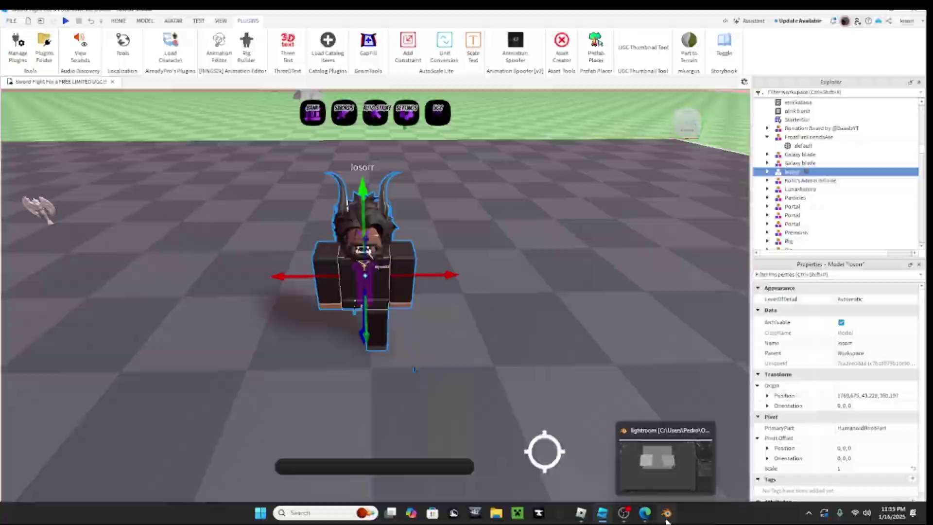
# Return to Blender, tilt the lightroom view, and start a File > Import > Wavefront (.obj) import.
pyautogui.click(660, 510)
pyautogui.scroll(1, 525, 276)
pyautogui.scroll(-4, 517, 268)
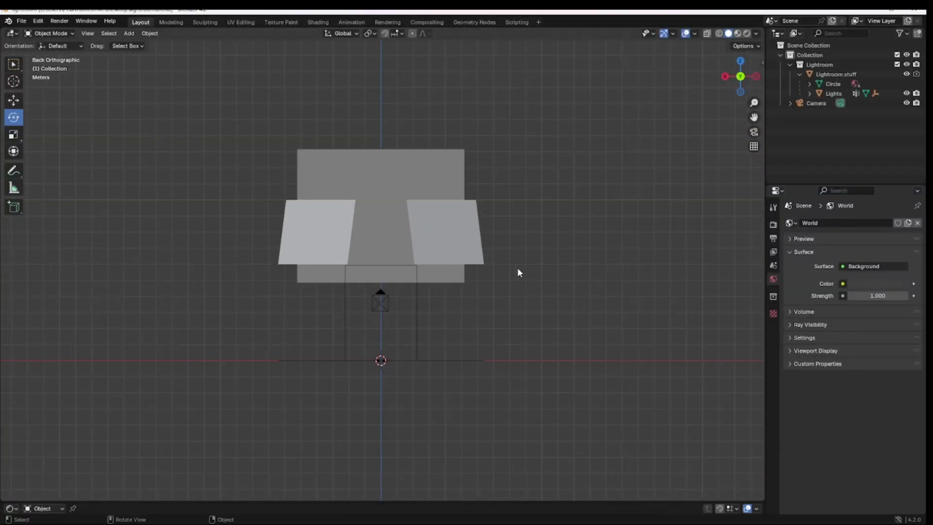
pyautogui.moveTo(515, 262); pyautogui.dragTo(515, 277, button='middle')
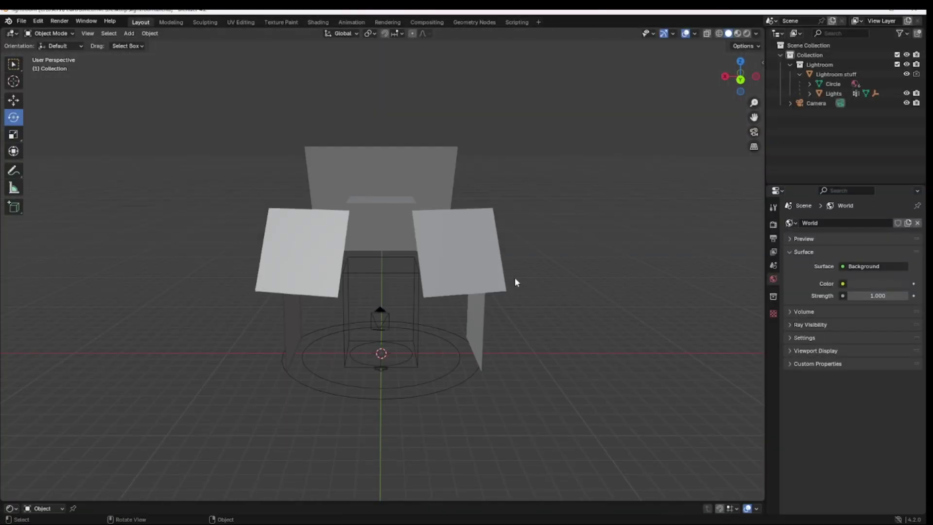
pyautogui.click(22, 21)
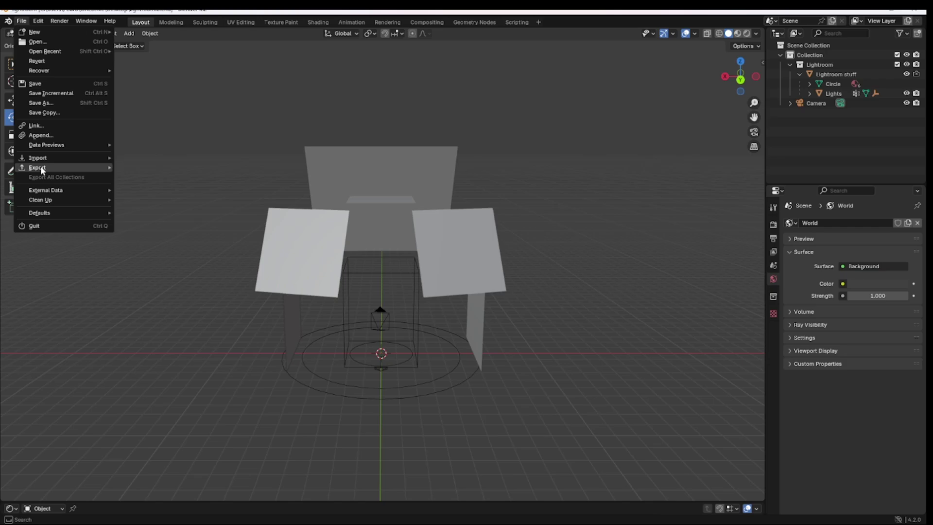
pyautogui.moveTo(41, 160)
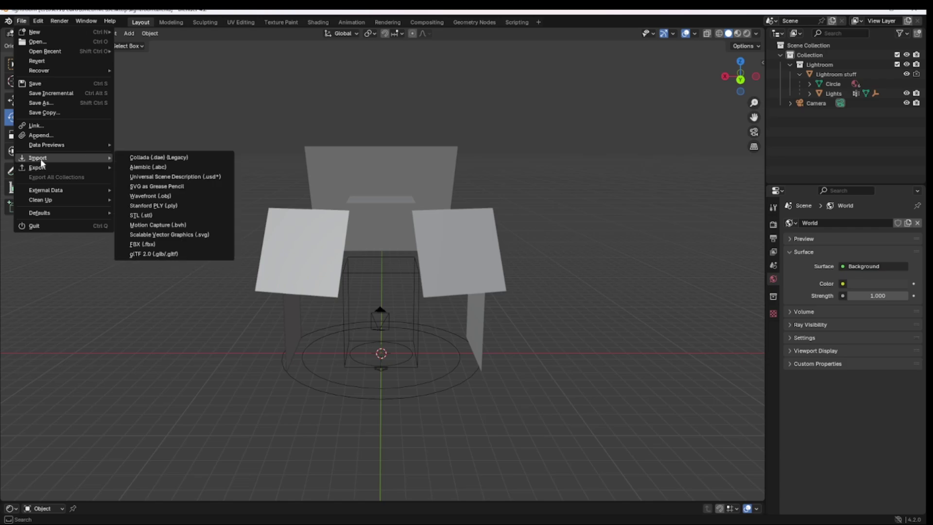
pyautogui.click(146, 195)
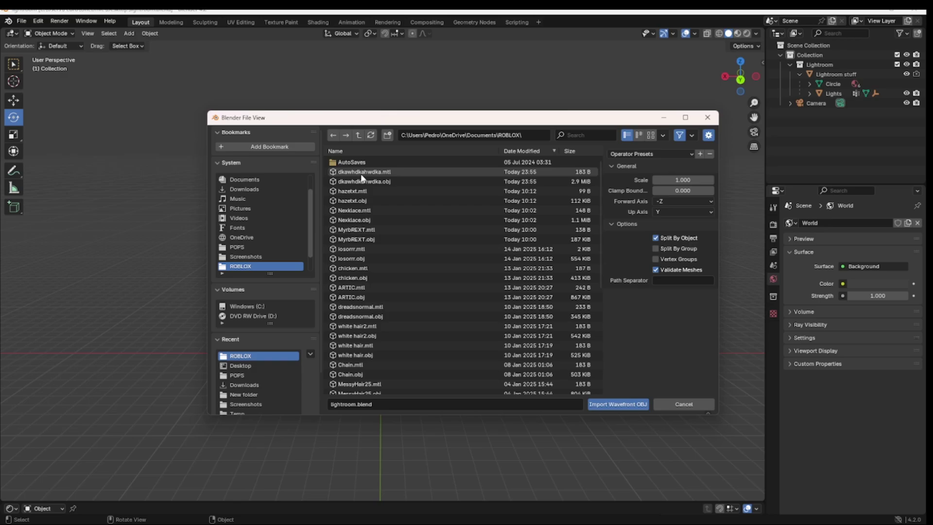
# Import the exported avatar OBJ and set its origin to the volume centre.
pyautogui.doubleClick(384, 182)
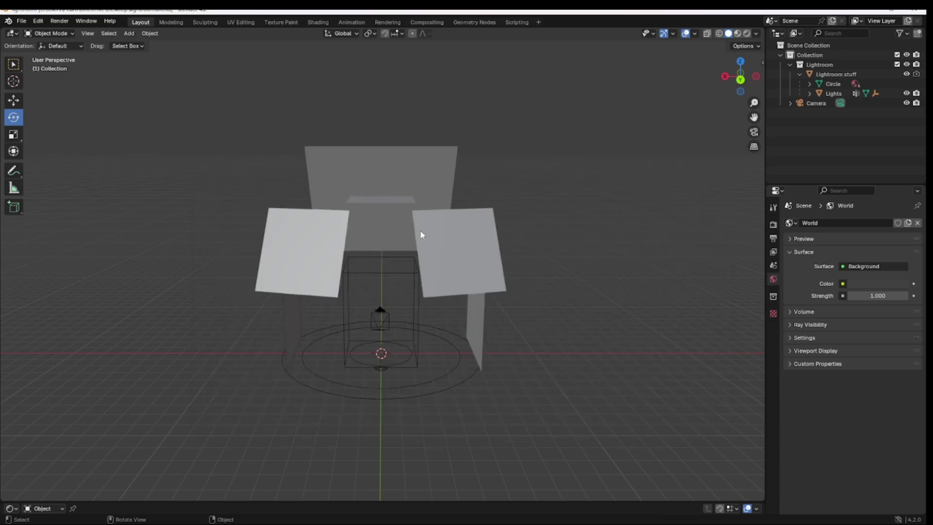
pyautogui.click(741, 80)
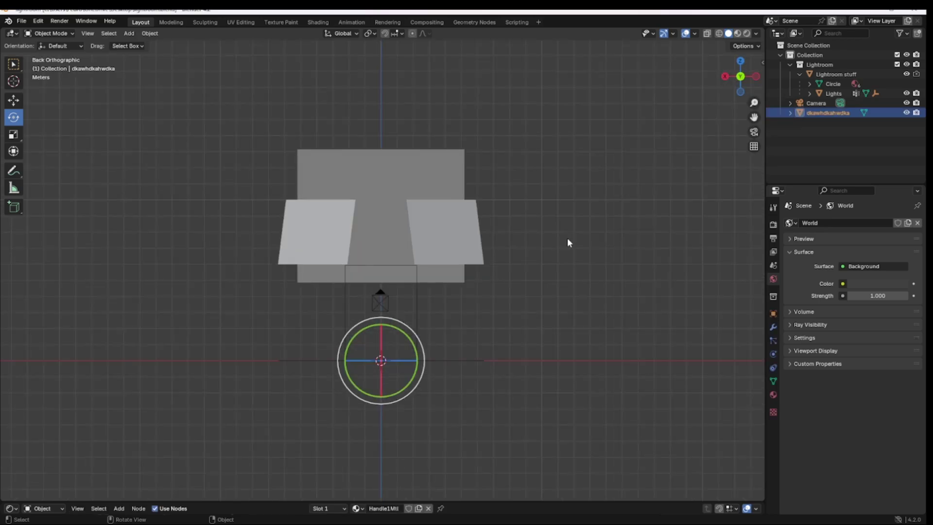
pyautogui.scroll(-4, 566, 241)
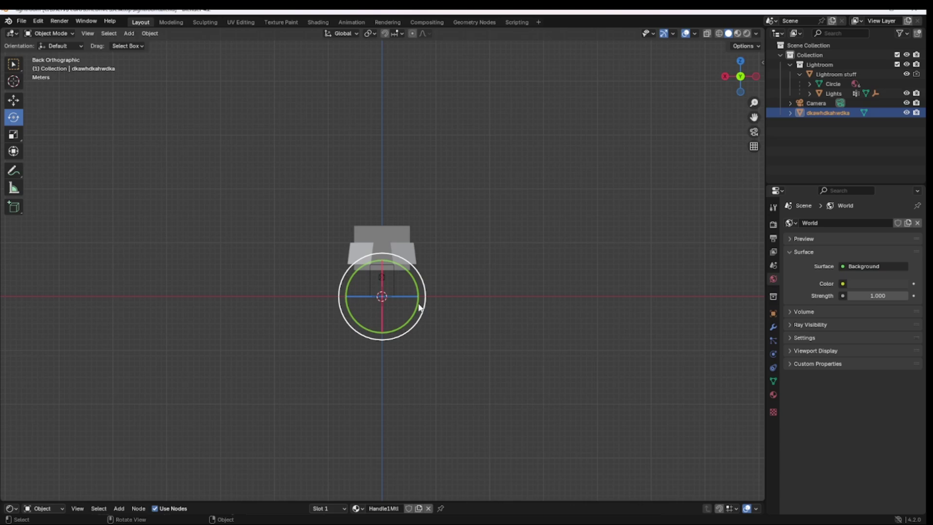
pyautogui.scroll(-5, 527, 234)
pyautogui.scroll(-5, 529, 238)
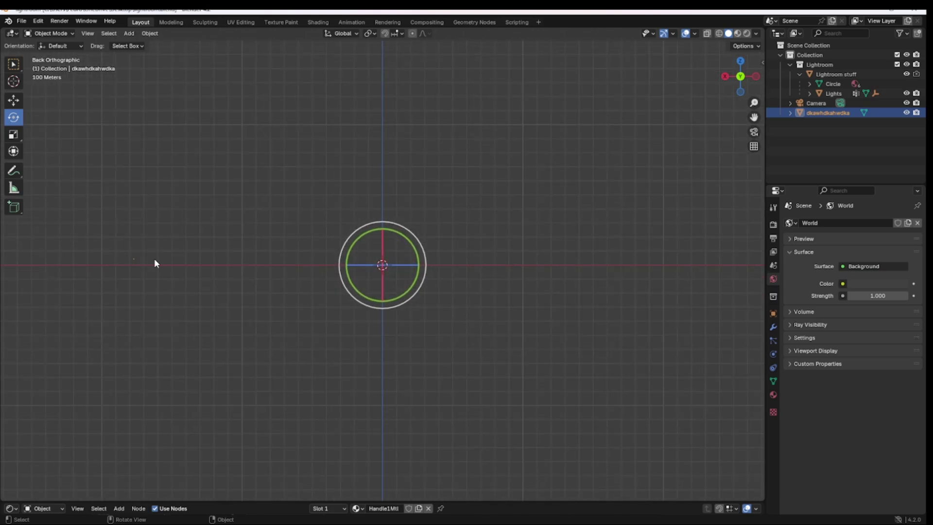
pyautogui.moveTo(129, 255)
pyautogui.mouseDown()
pyautogui.moveTo(145, 269)
pyautogui.moveTo(135, 265)
pyautogui.mouseUp()
pyautogui.rightClick(135, 263)
pyautogui.moveTo(146, 300)
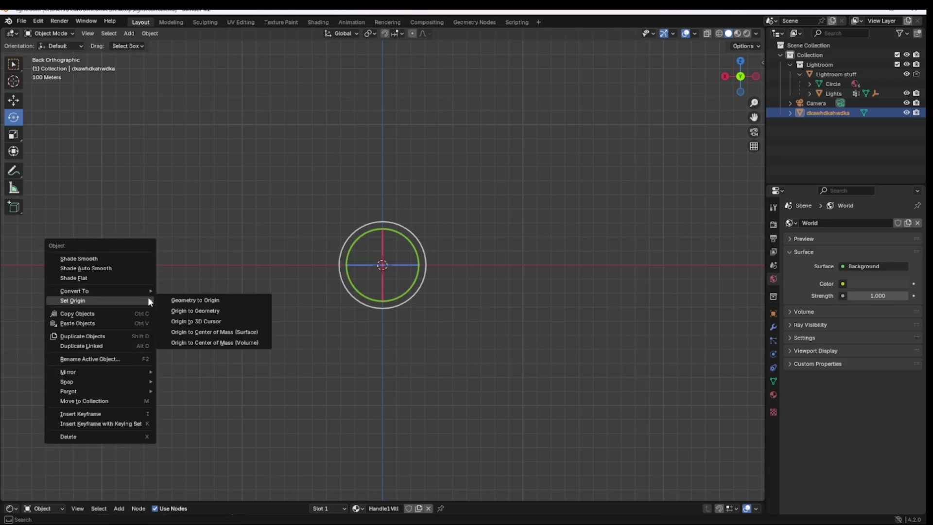
pyautogui.click(215, 343)
# Move the avatar to the scene centre and along Y into the lightroom cube.
pyautogui.hotkey('shift', 'space')
pyautogui.press('g')
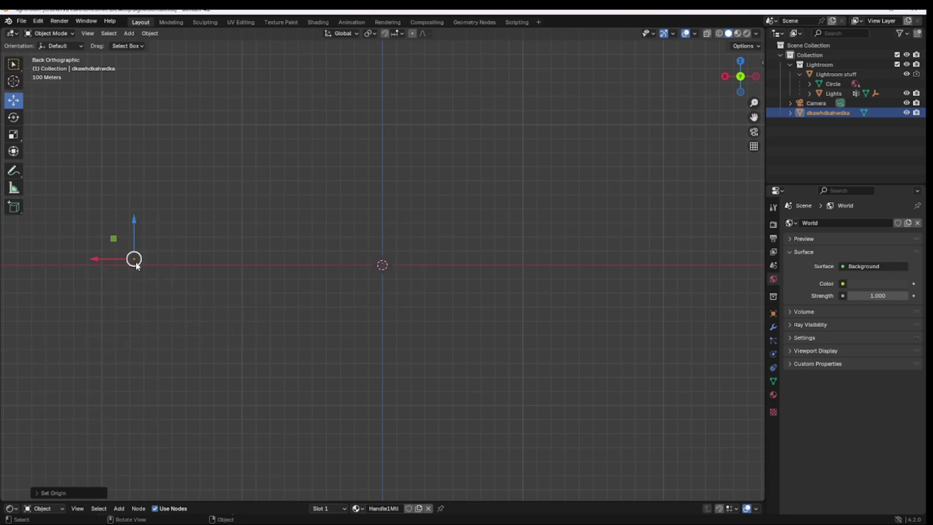
pyautogui.moveTo(137, 265); pyautogui.dragTo(383, 263)
pyautogui.click(725, 76)
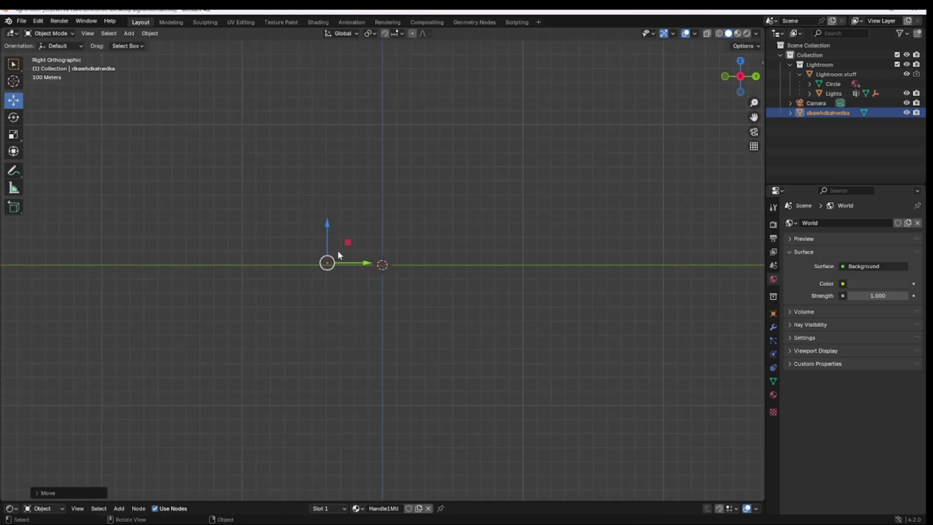
pyautogui.press('g')
pyautogui.press('y')
pyautogui.click(412, 267)
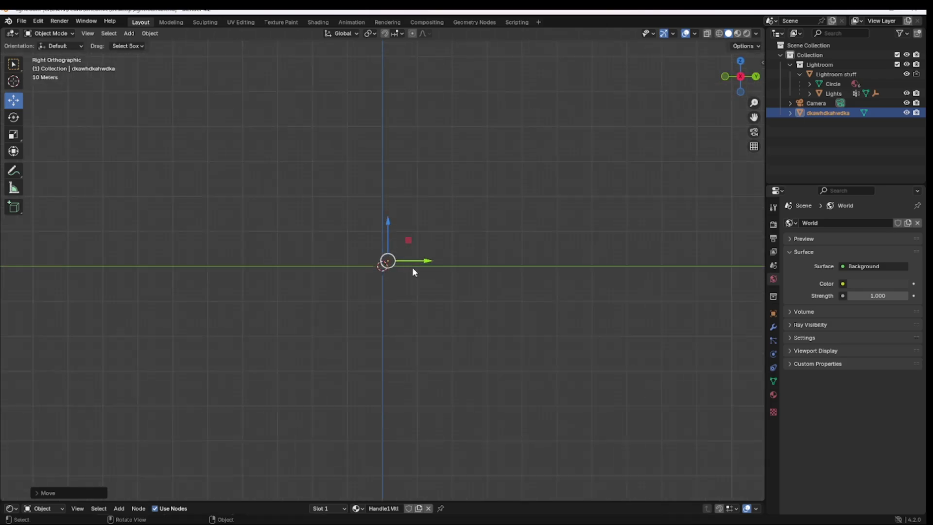
pyautogui.scroll(15, 413, 267)
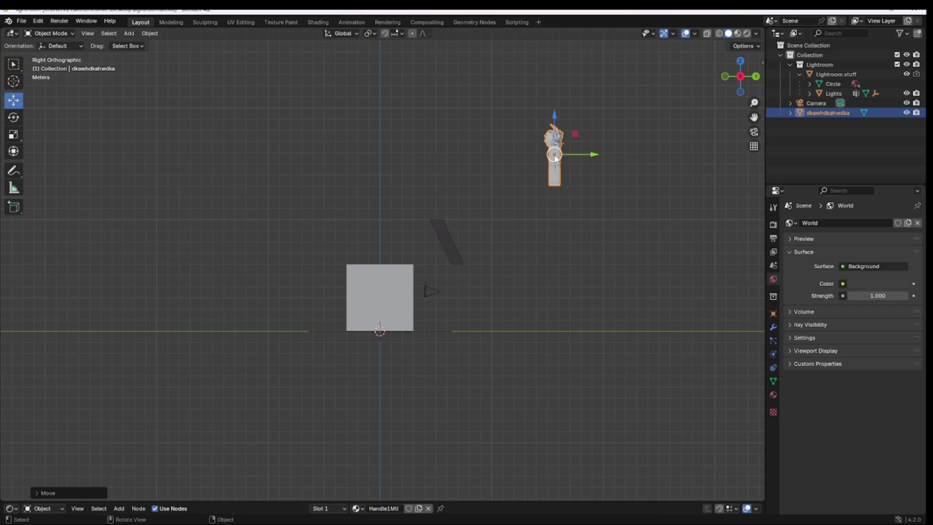
pyautogui.moveTo(556, 159); pyautogui.dragTo(384, 297)
# Scale the avatar down and slide it along X into the room.
pyautogui.press('s')
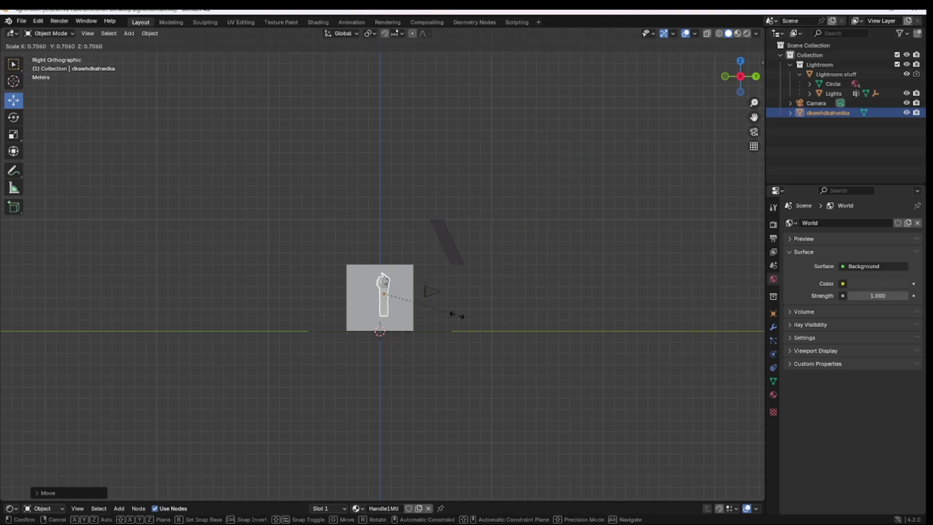
pyautogui.click(435, 316)
pyautogui.moveTo(433, 316); pyautogui.dragTo(298, 297, button='middle')
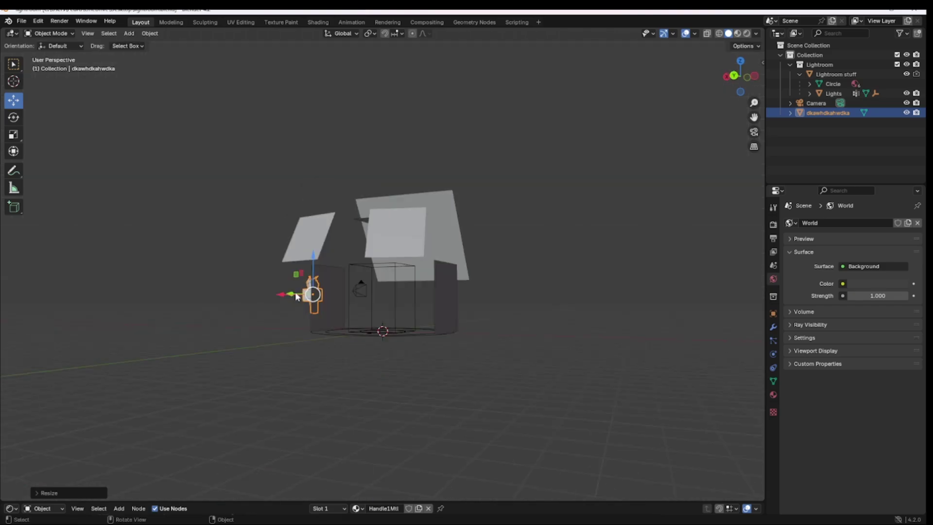
pyautogui.moveTo(281, 295); pyautogui.dragTo(345, 296)
pyautogui.scroll(2, 367, 310)
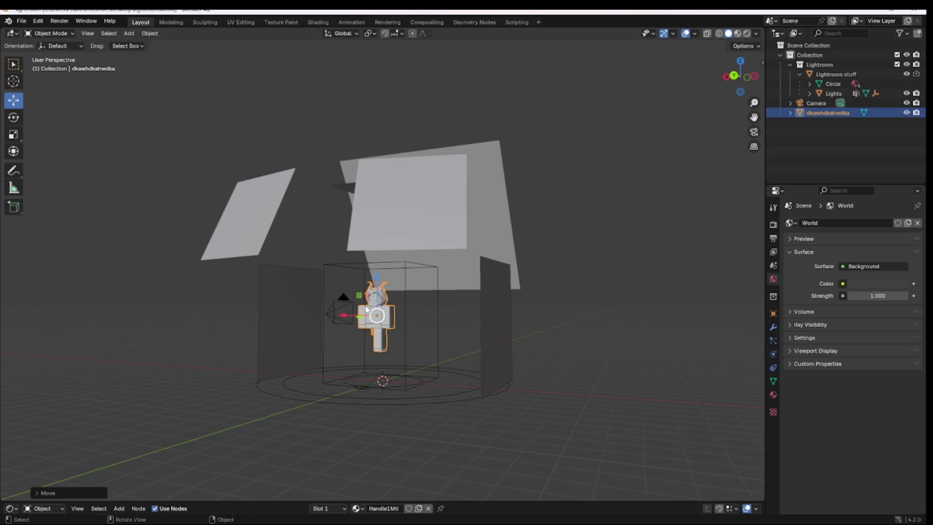
pyautogui.press('KP_1')
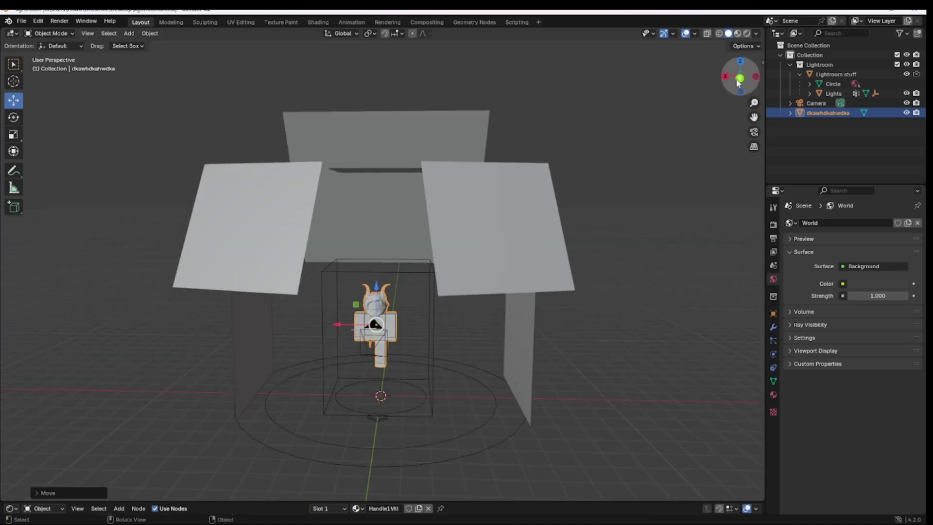
pyautogui.click(738, 79)
# Shrink the avatar further, nudge it into place and check it from an angled view.
pyautogui.press('s')
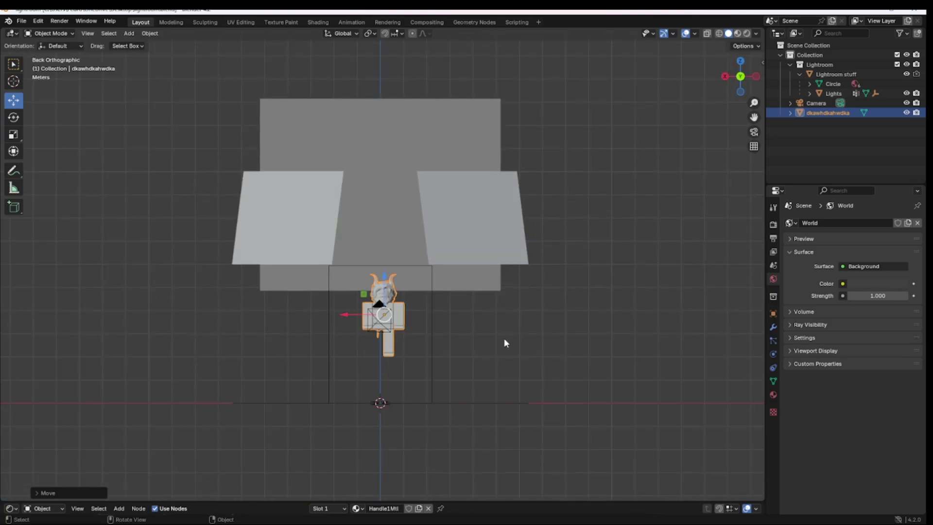
pyautogui.click(378, 315)
pyautogui.press('g')
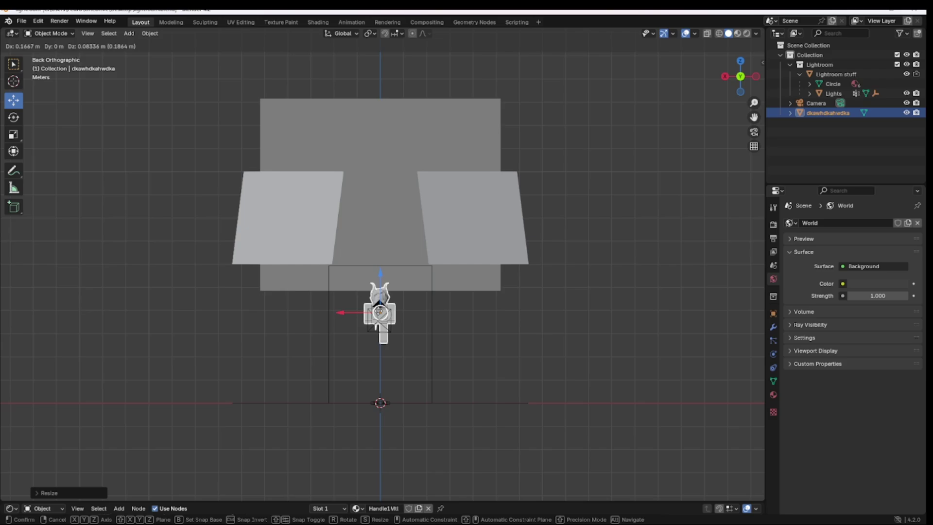
pyautogui.click(395, 308)
pyautogui.scroll(3, 394, 309)
pyautogui.moveTo(397, 314); pyautogui.dragTo(360, 168, button='middle')
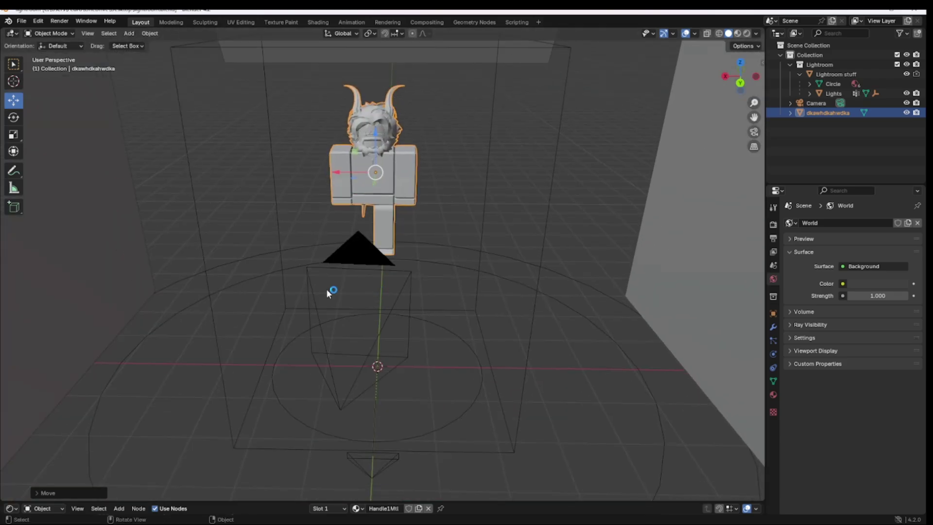
pyautogui.moveTo(391, 290); pyautogui.dragTo(340, 278, button='middle')
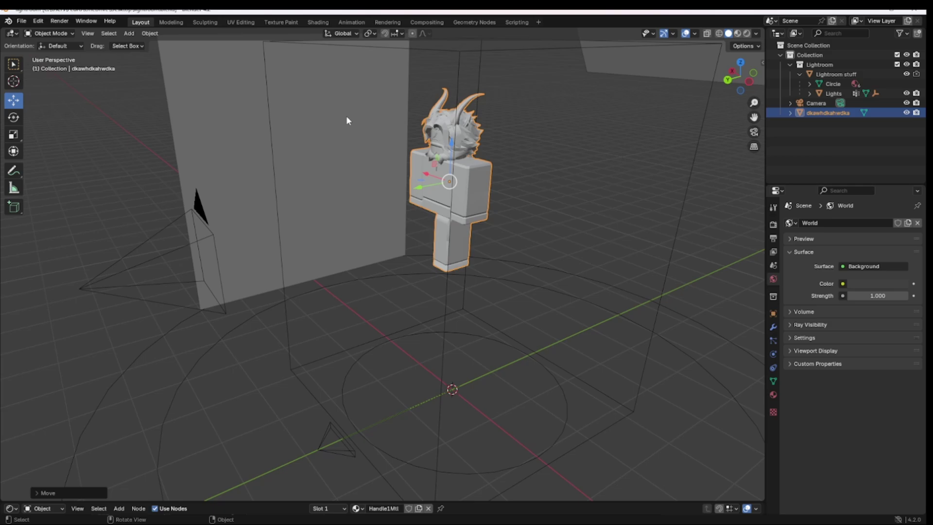
# Make the selected camera the active scene camera.
pyautogui.click(198, 207)
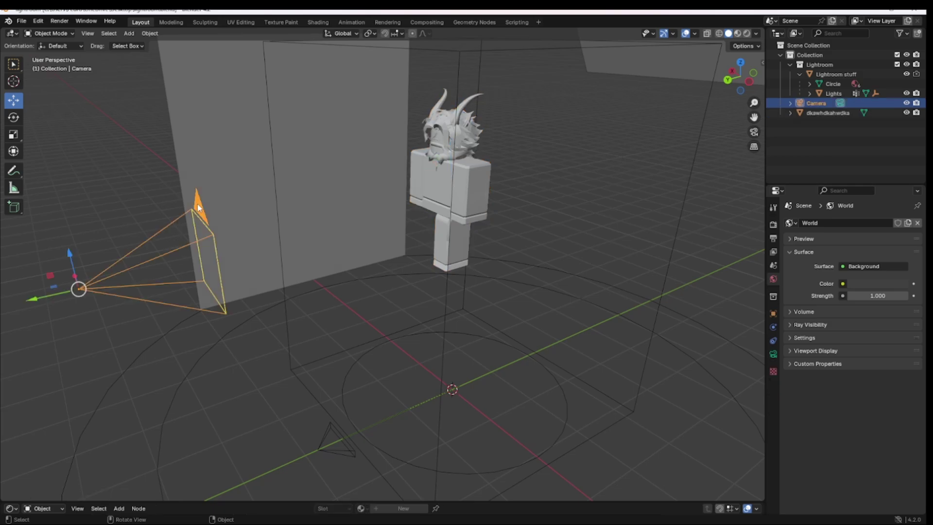
pyautogui.rightClick(198, 207)
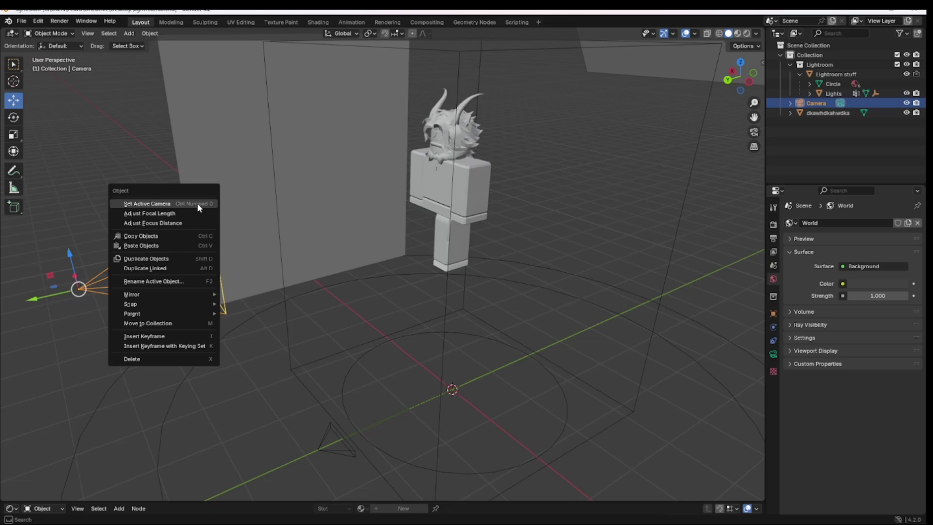
pyautogui.click(163, 203)
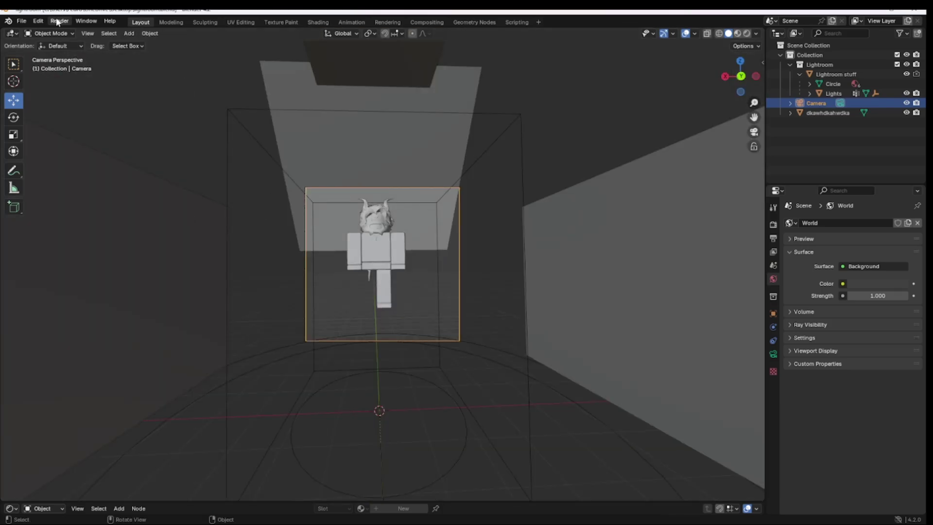
# Start Walk Navigation from the View > Navigation menu to look through the camera.
pyautogui.click(88, 33)
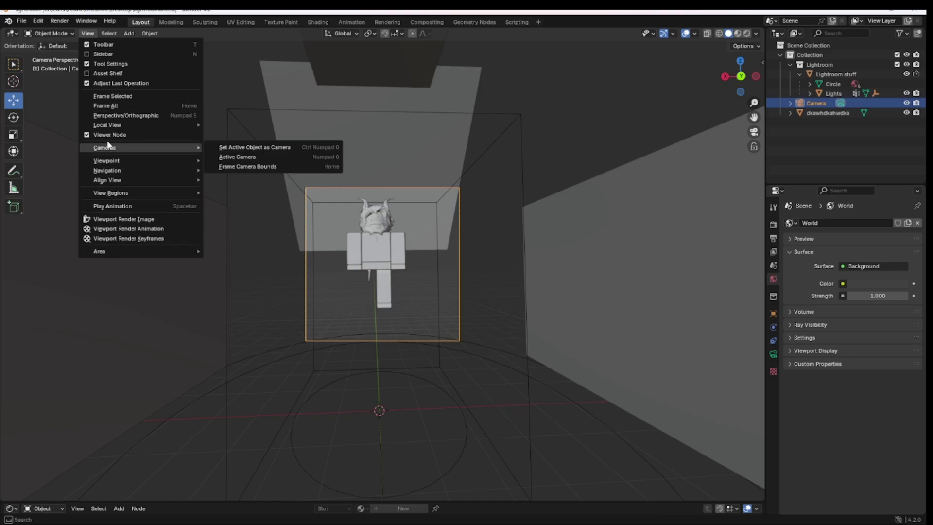
pyautogui.moveTo(110, 171)
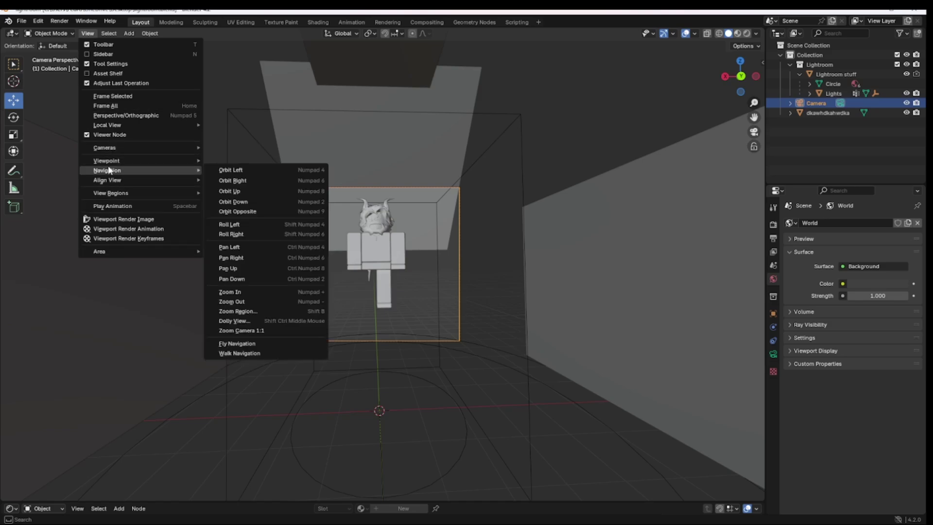
pyautogui.click(260, 352)
pyautogui.moveTo(383, 264)
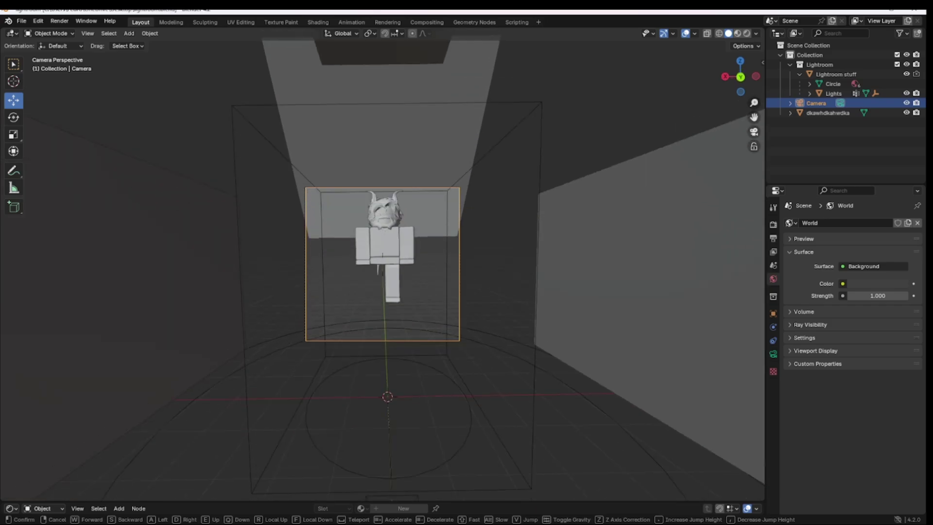
# Walk the camera forward until it sits just in front of the avatar, then orbit out to check.
pyautogui.press('w')
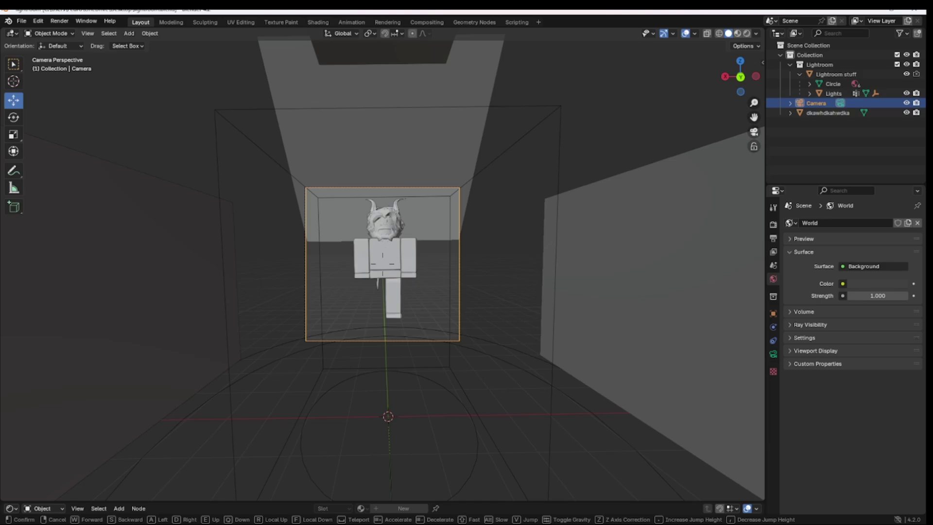
pyautogui.press('s')
pyautogui.press('w')
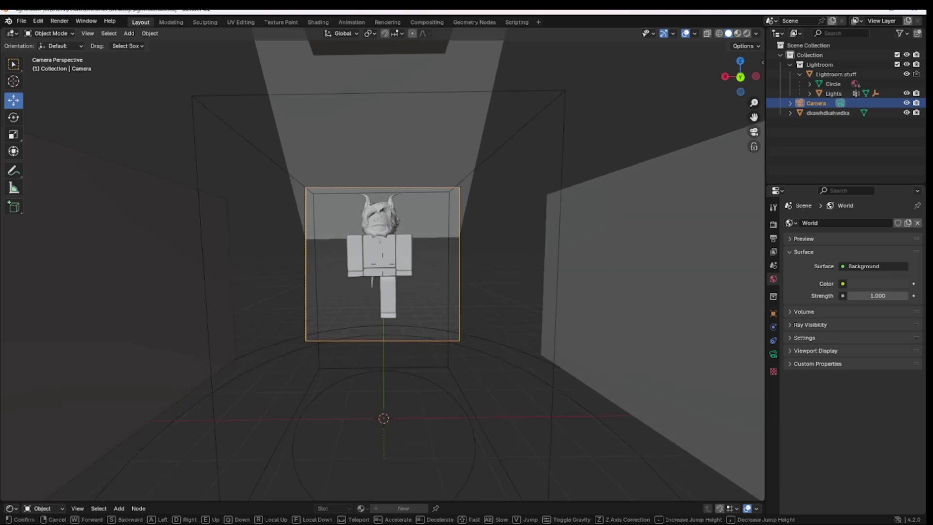
pyautogui.press('w')
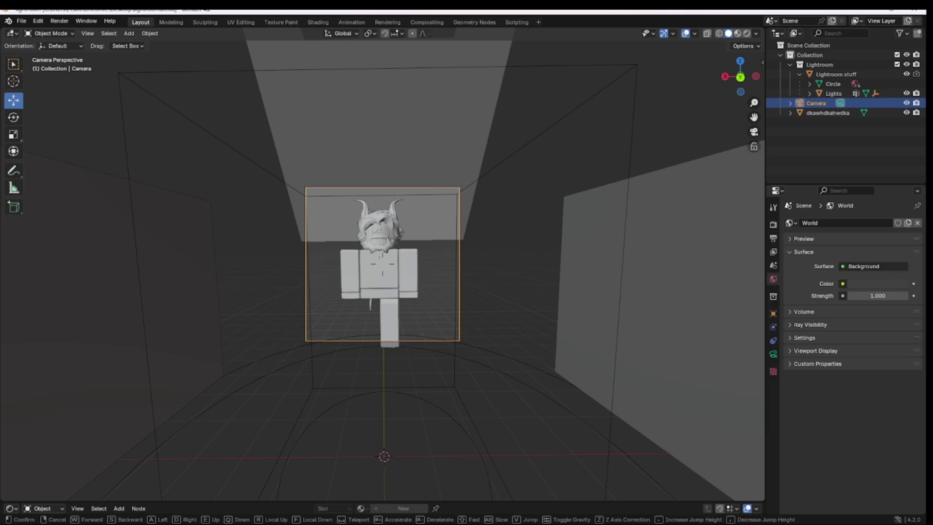
pyautogui.click(260, 357)
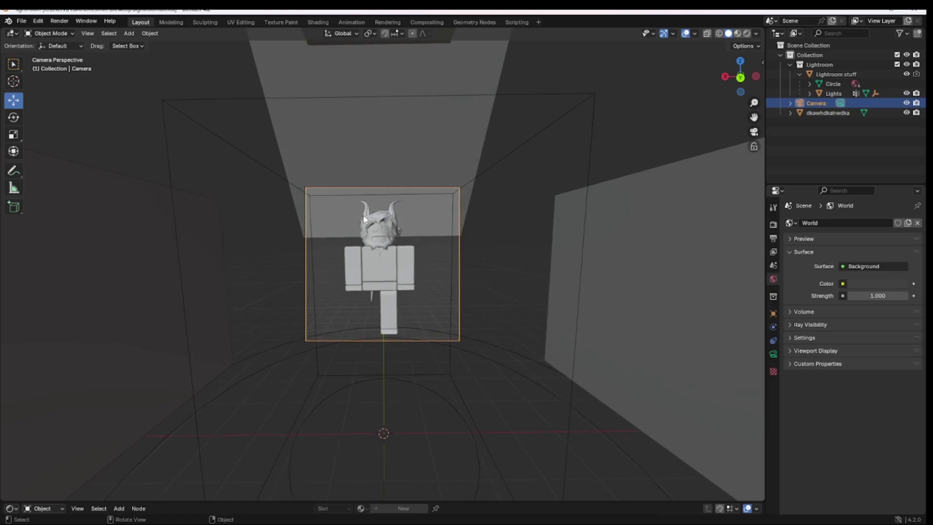
pyautogui.moveTo(336, 251); pyautogui.dragTo(354, 242, button='middle')
pyautogui.scroll(-5, 358, 273)
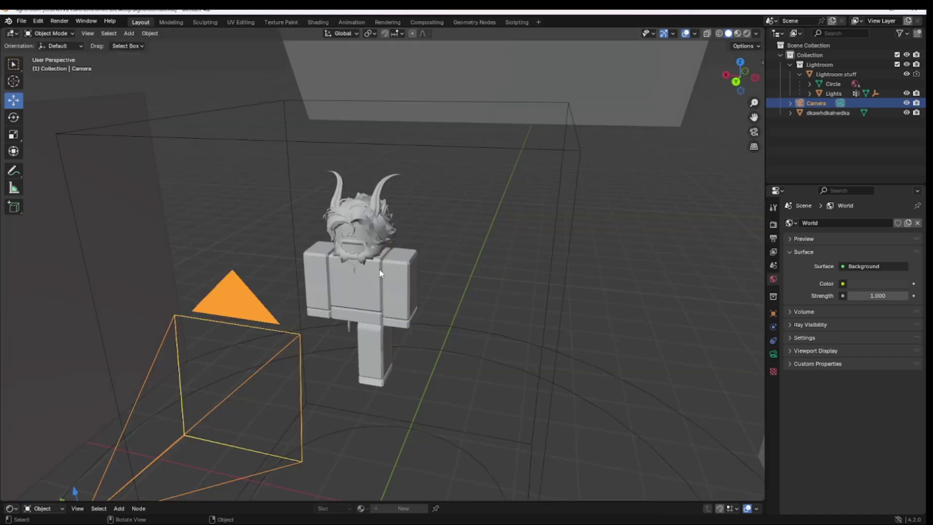
pyautogui.moveTo(381, 274); pyautogui.dragTo(402, 259, button='middle')
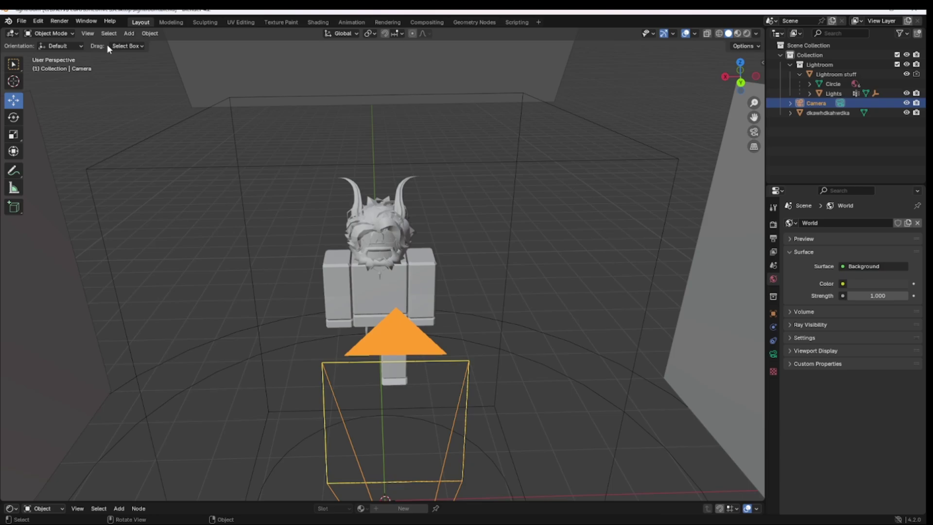
# Render an image of the framed avatar with Render > Render Image.
pyautogui.click(59, 21)
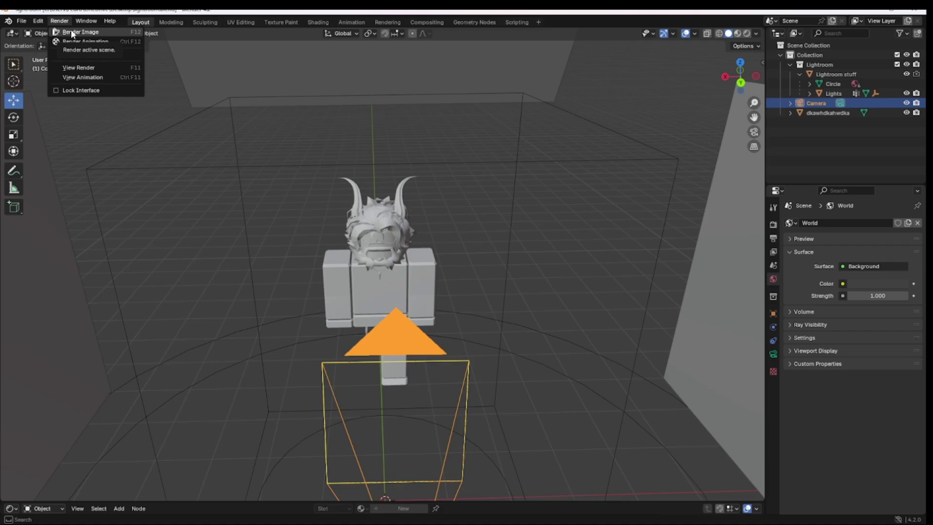
pyautogui.click(72, 32)
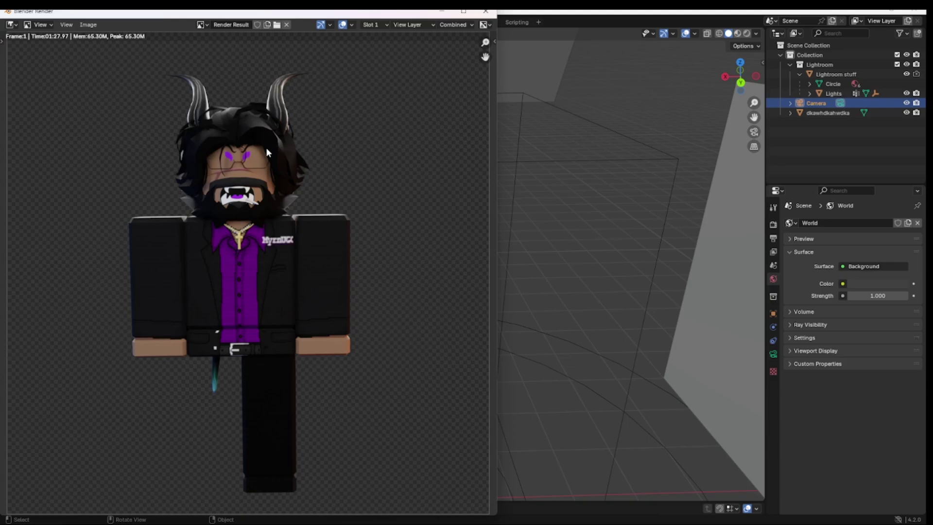
# Close the finished render and bring up the viewport's View menu to adjust the viewpoint.
pyautogui.press('Escape')
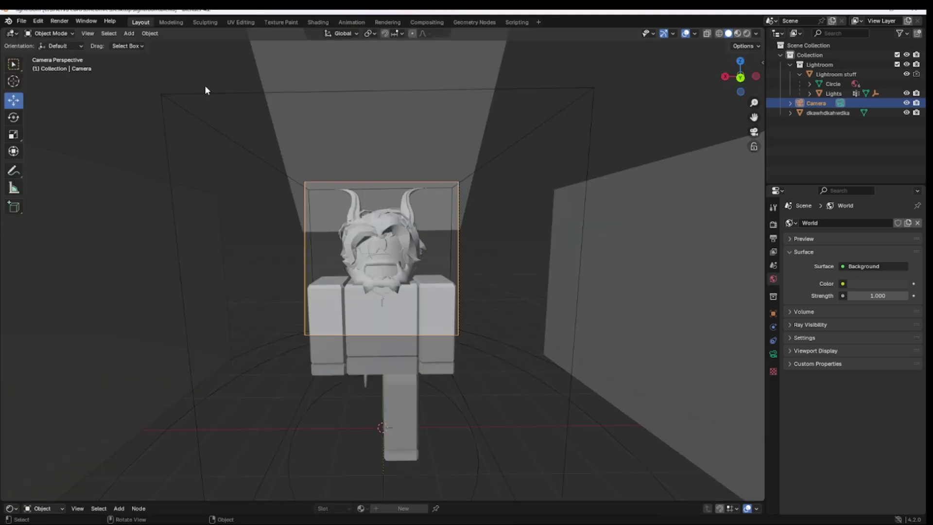
pyautogui.click(87, 33)
pyautogui.moveTo(112, 162)
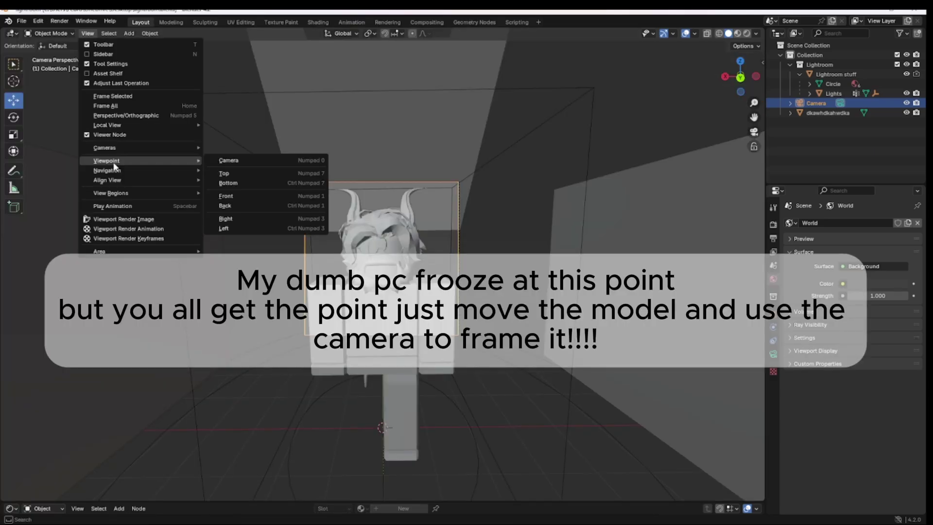